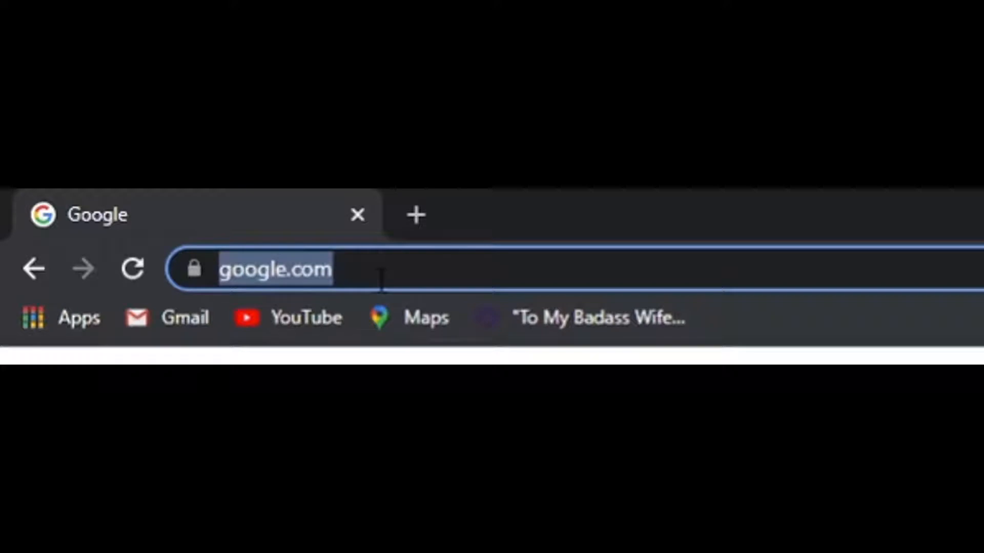
- Load arcanebot.xyz, accept its privacy notice, and begin inviting the Arcane bot
type("arcanebot")
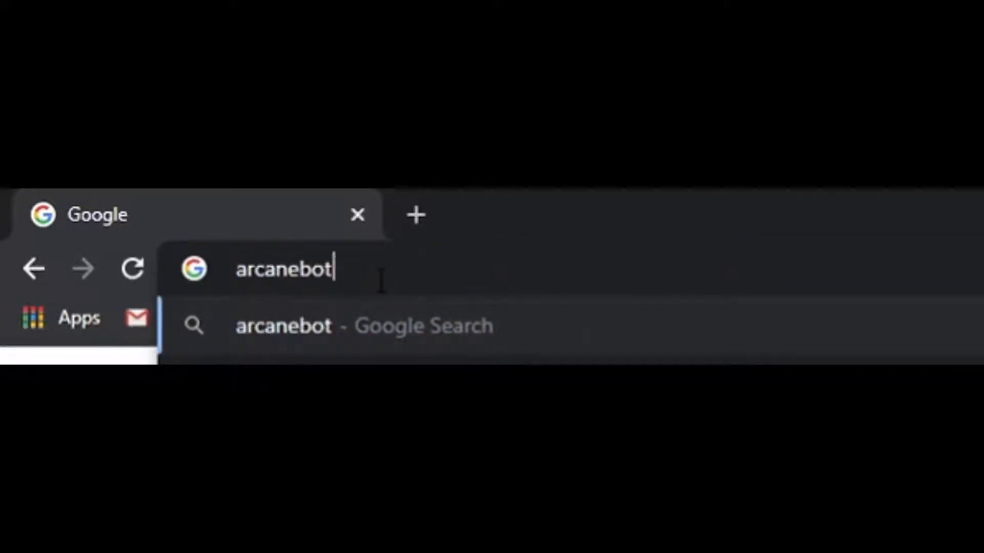
type(".xy")
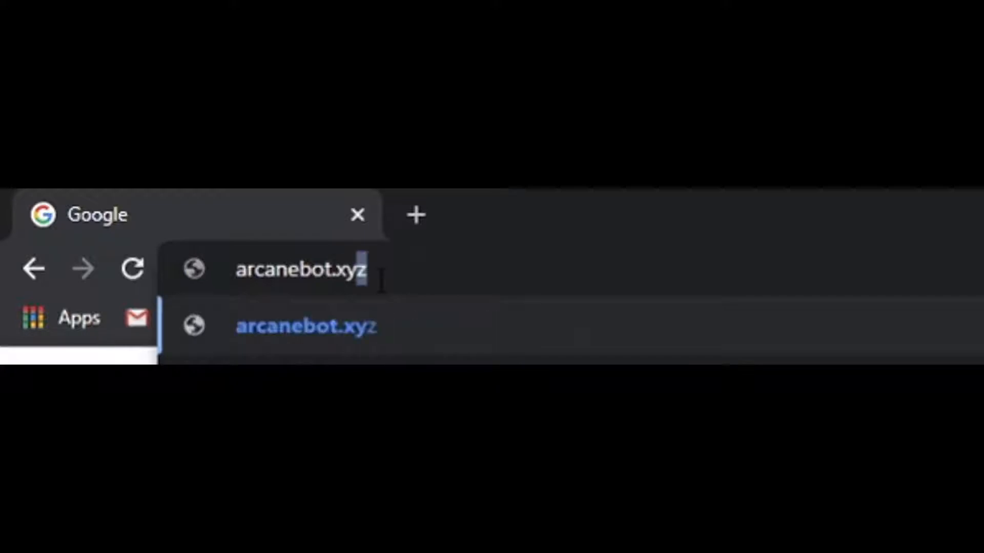
type("z")
key("Return")
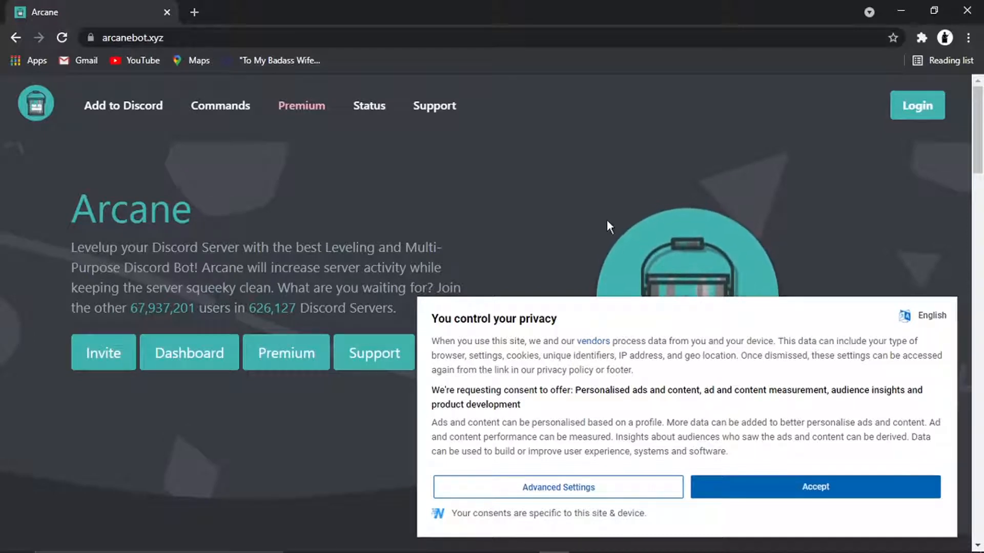
left_click(819, 487)
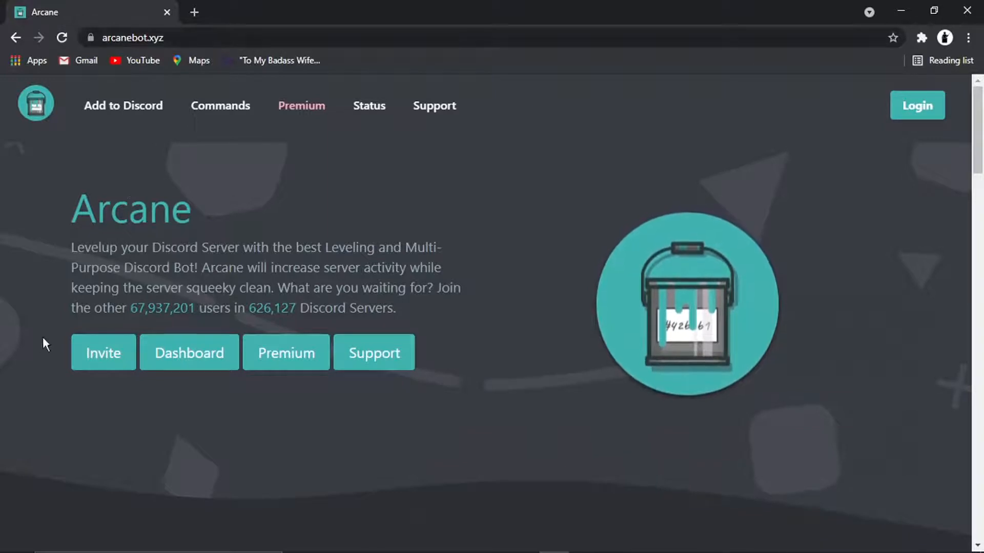
left_click(101, 363)
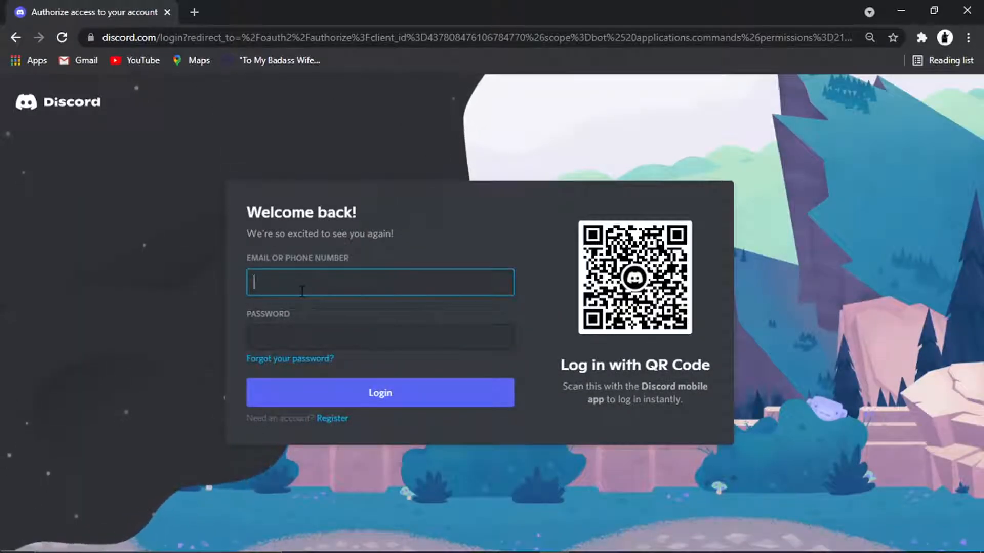
- Sign in to Discord with the account e-mail and password
type("mar")
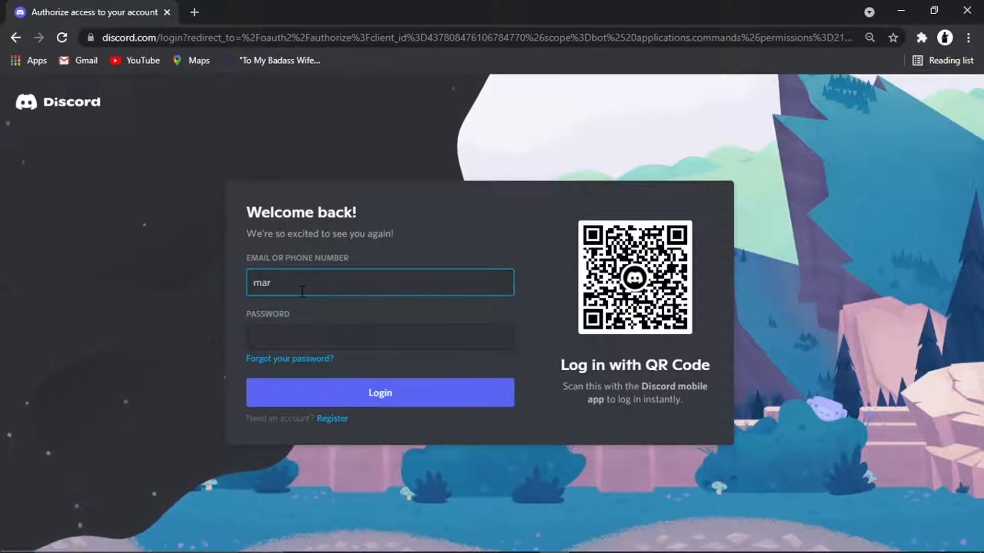
key("BackSpace")
key("BackSpace")
key("BackSpace")
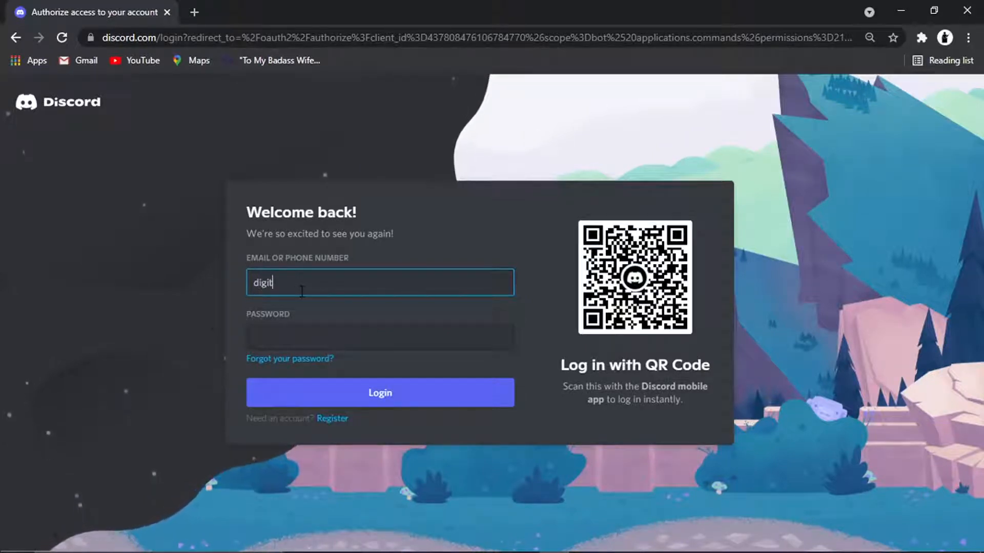
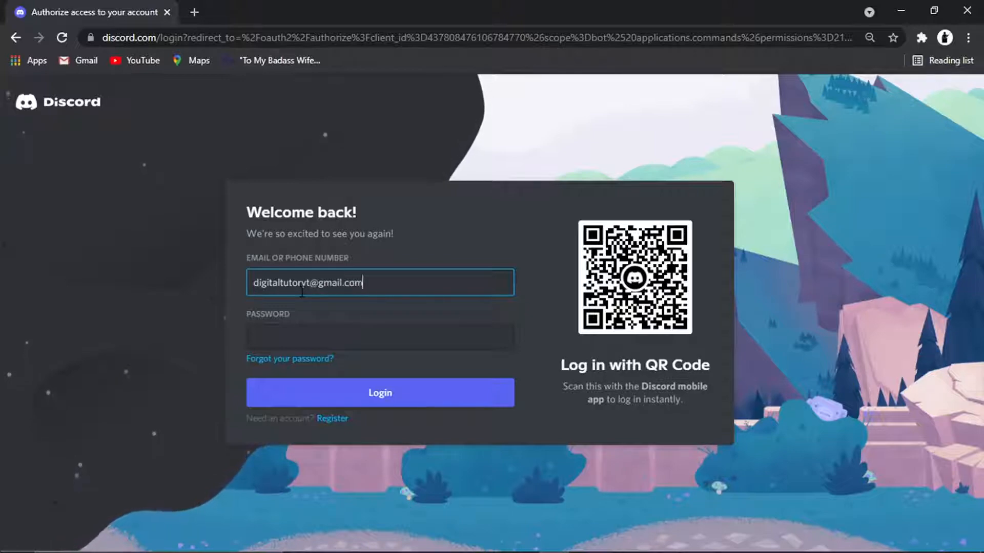
key("Tab")
type("********")
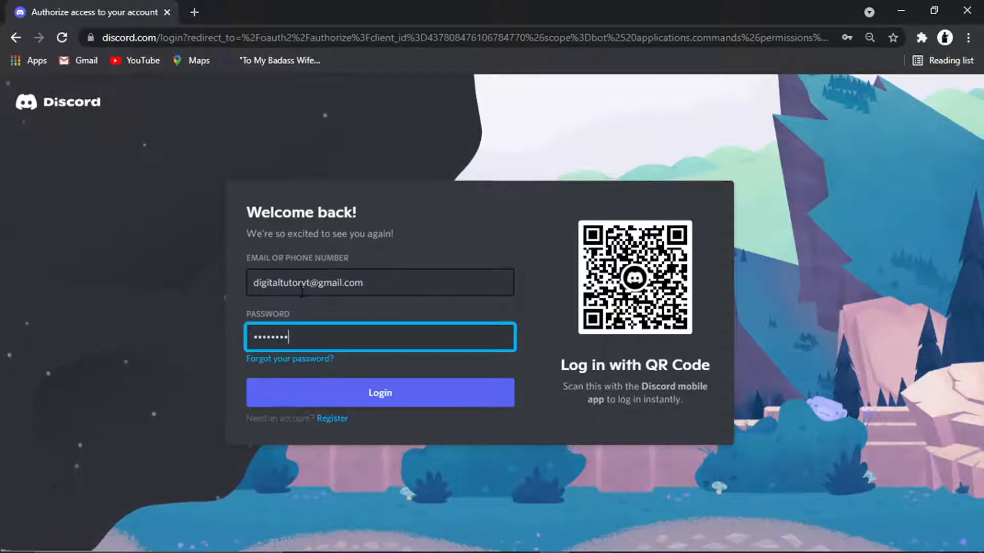
key("Return")
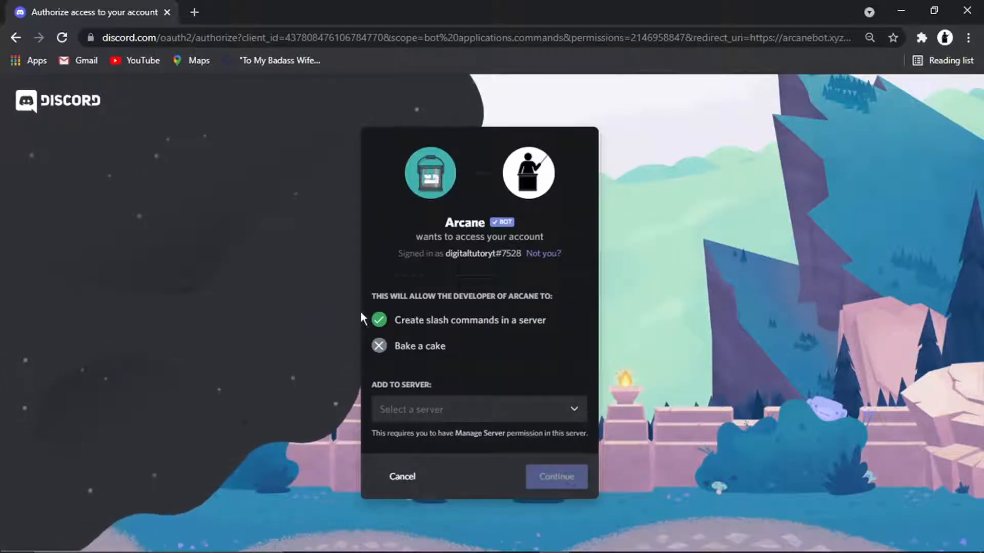
- Pick your server and authorize Arcane with all the permissions it requests
left_click(538, 407)
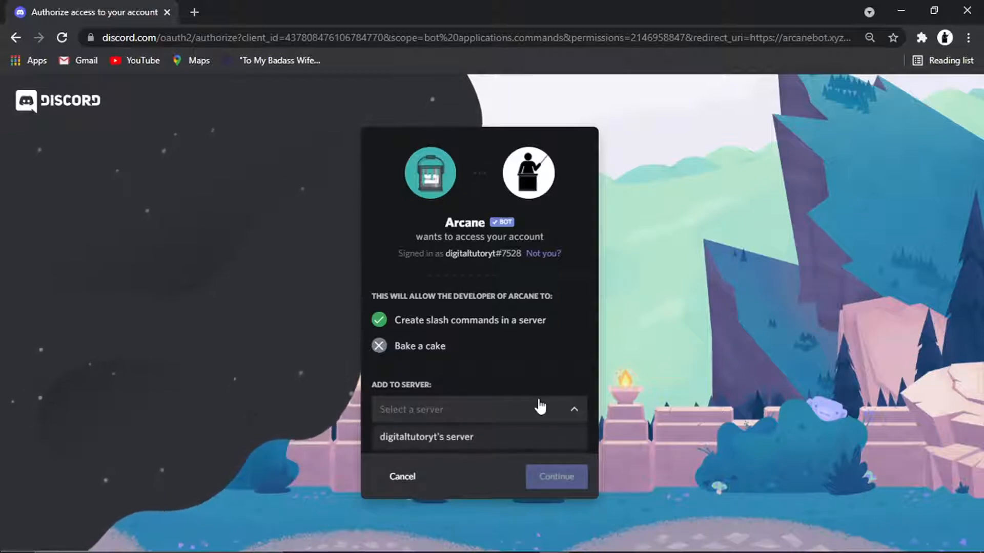
left_click(472, 435)
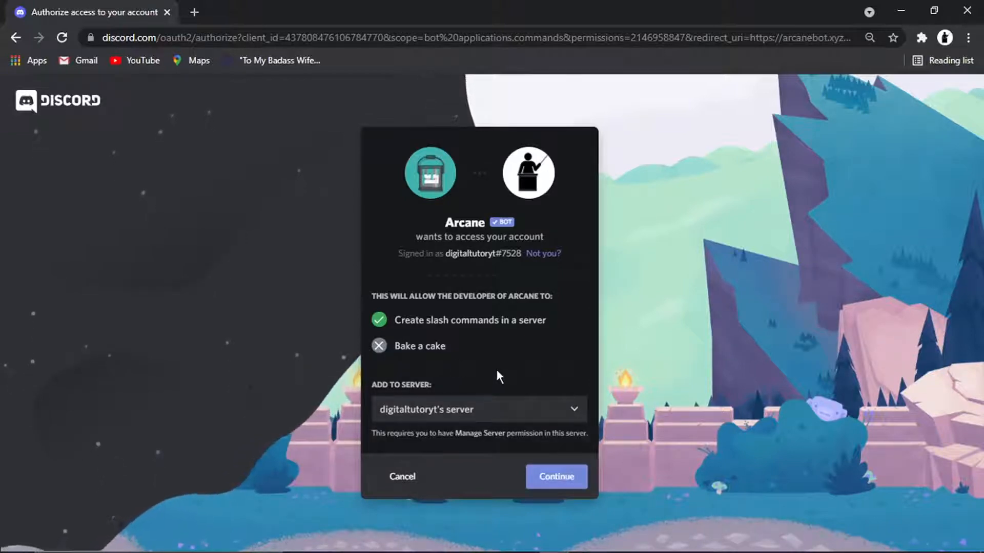
left_click(563, 476)
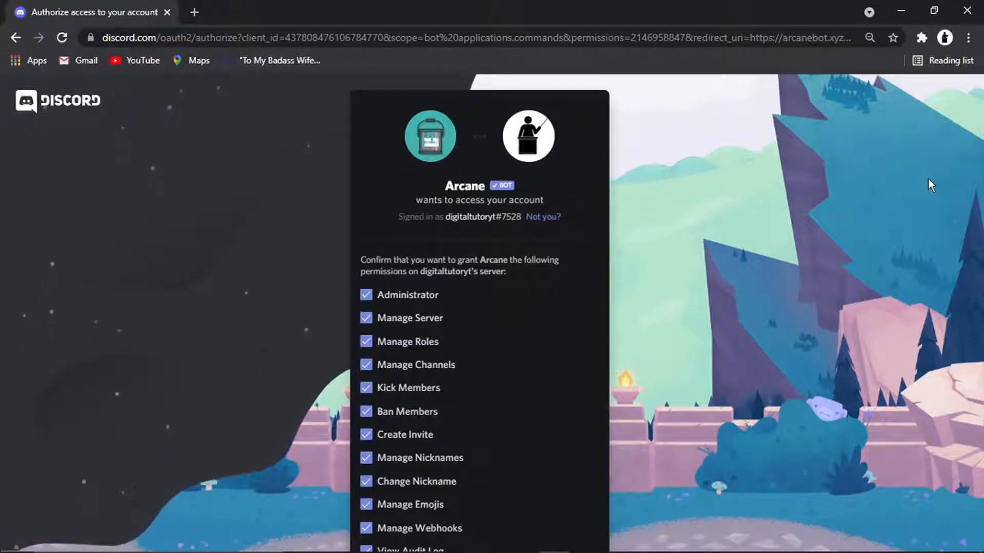
scroll(570, 311, "down", 1)
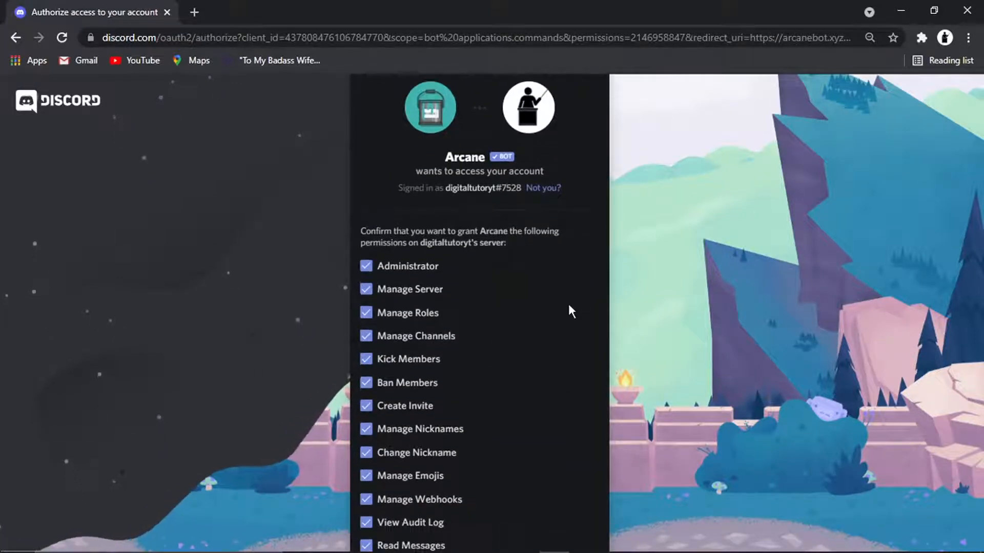
scroll(570, 311, "down", 10)
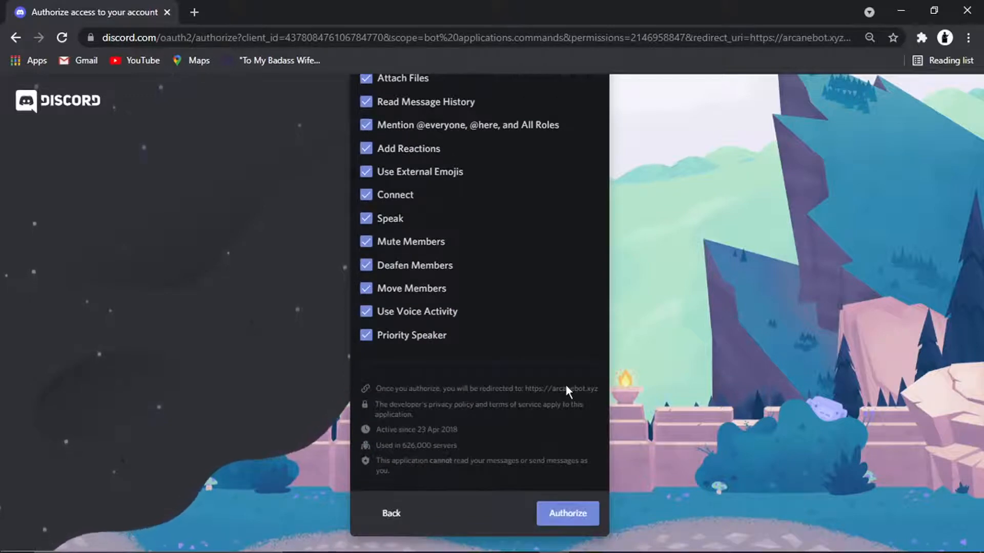
left_click(578, 512)
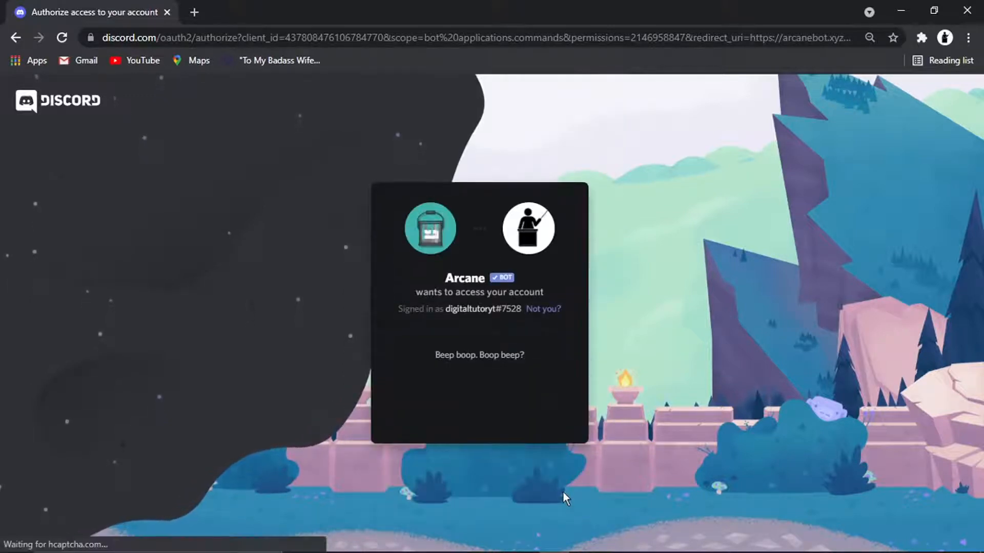
- Pass the hCaptcha check so Arcane joins, then bring the browser back up
left_click(402, 402)
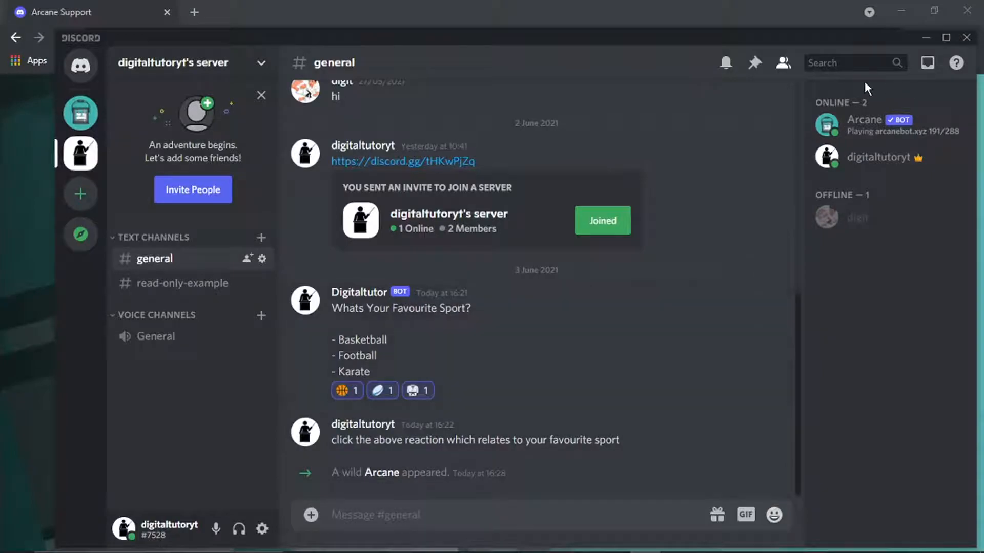
left_click(892, 9)
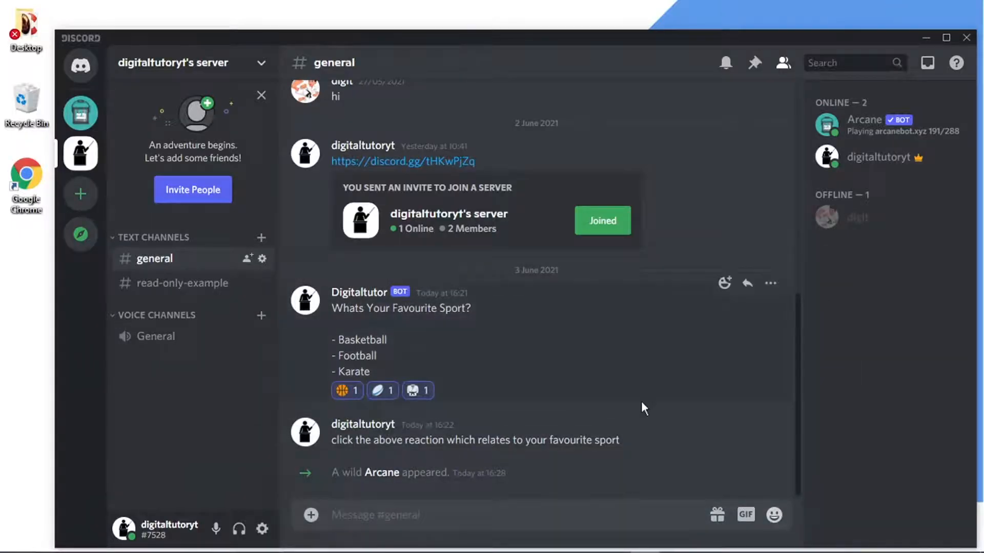
left_click(553, 539)
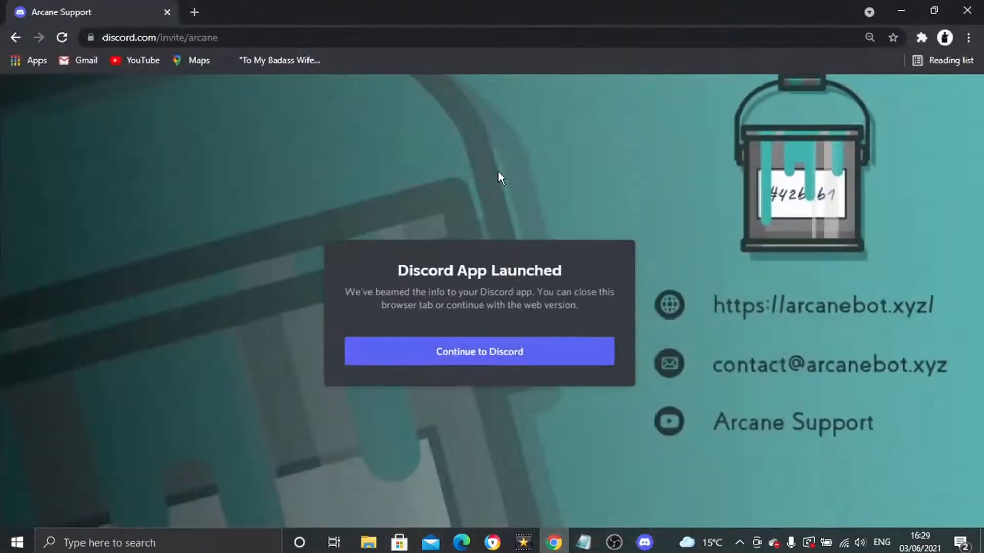
- Go to arcanebot.xyz's Dashboard and open your server's settings page
left_click(195, 36)
type("arcanebot")
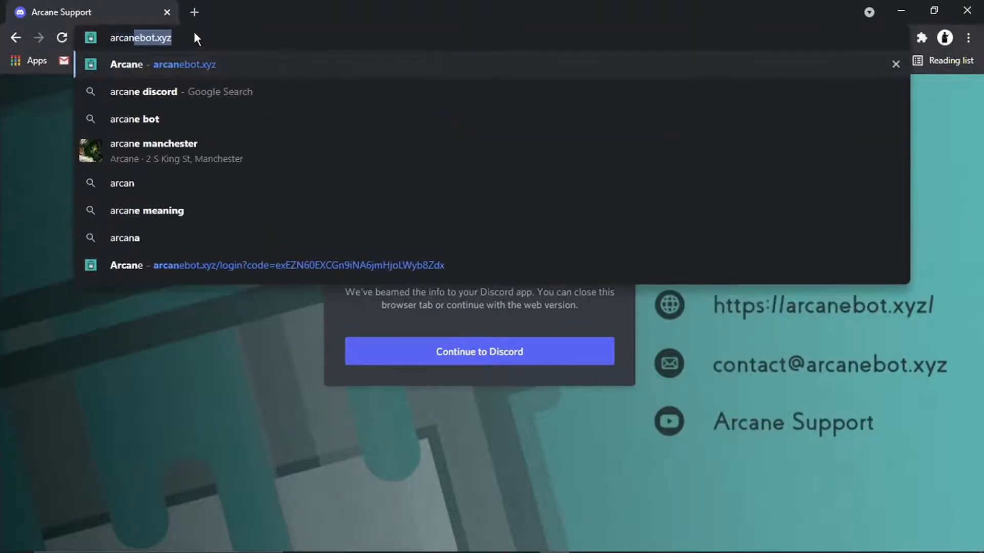
type(".xyz")
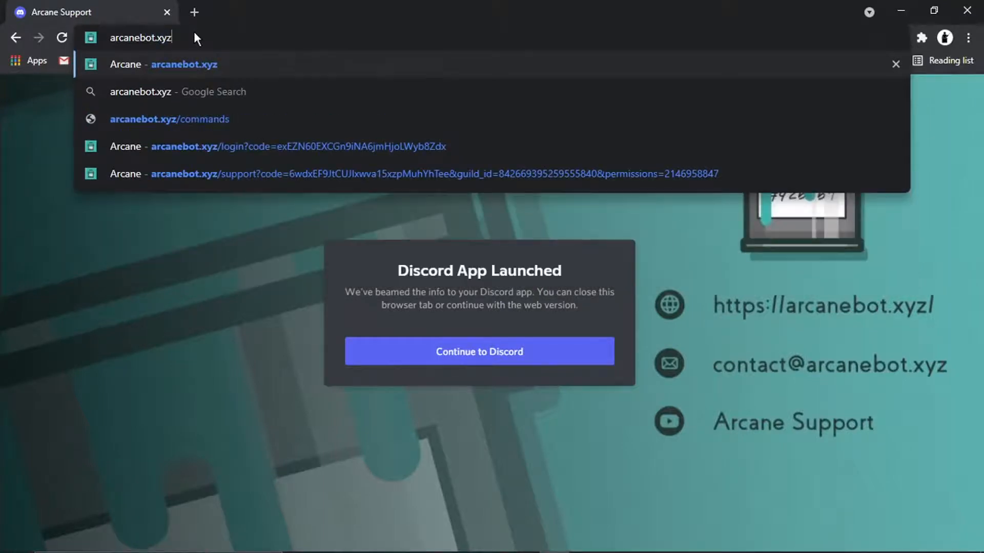
key("Return")
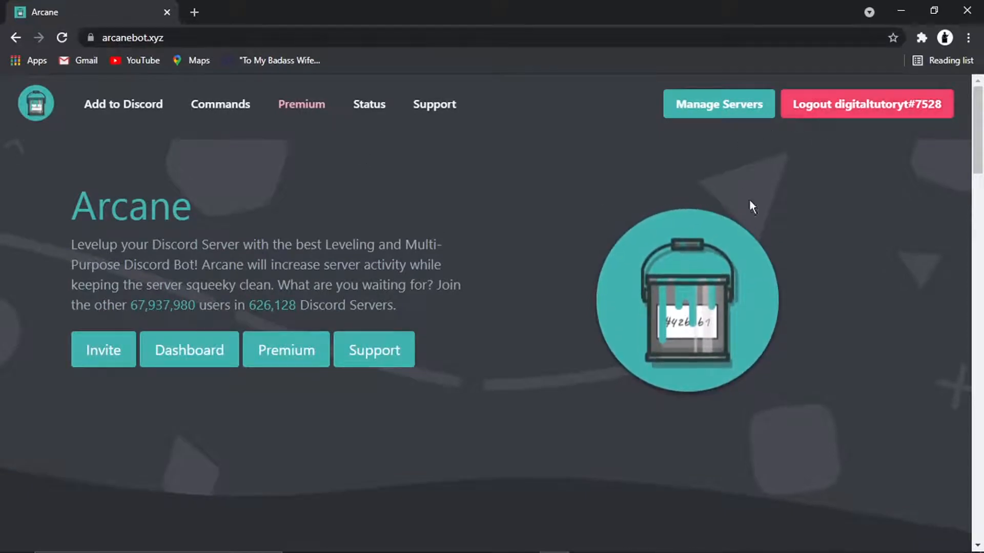
left_click(203, 359)
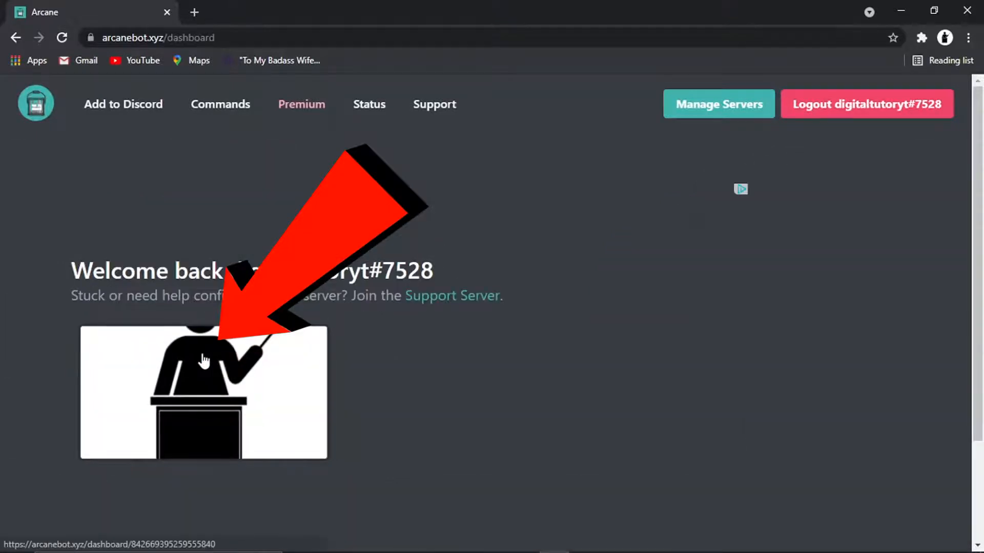
left_click(230, 405)
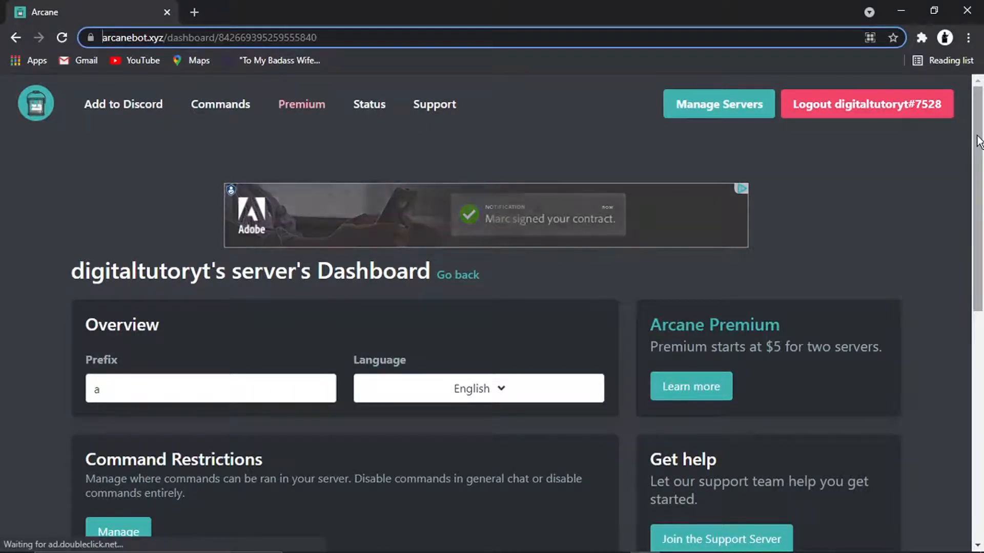
- Open Moderation's Configure page, leave Anti-Profanity off, and scroll to Blacklisted Words
left_click_drag(978, 141, 980, 315)
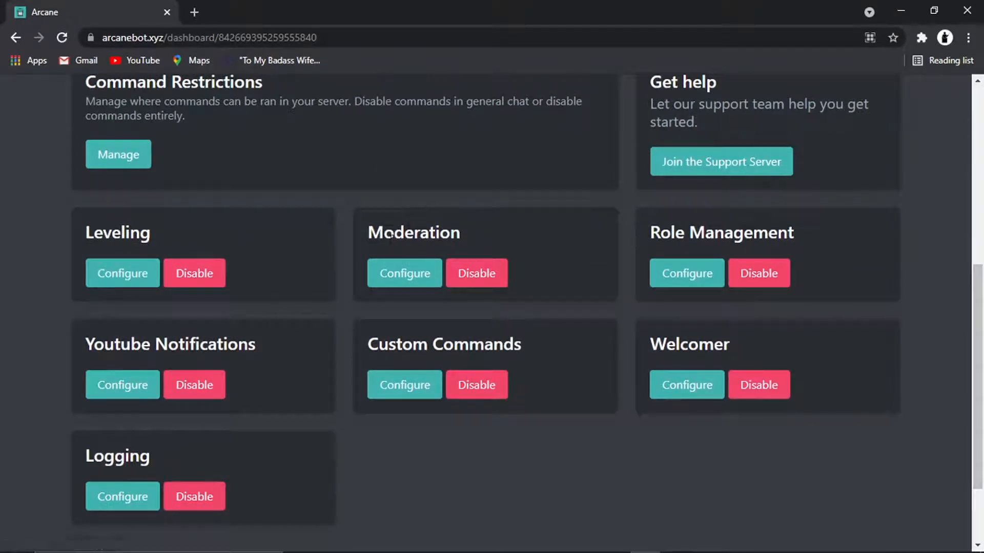
left_click(398, 284)
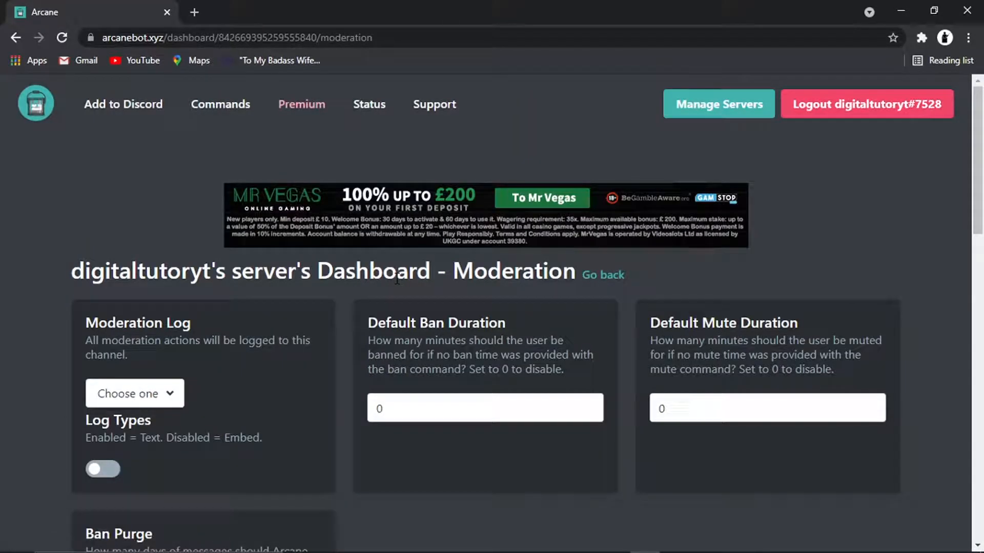
left_click_drag(978, 172, 983, 325)
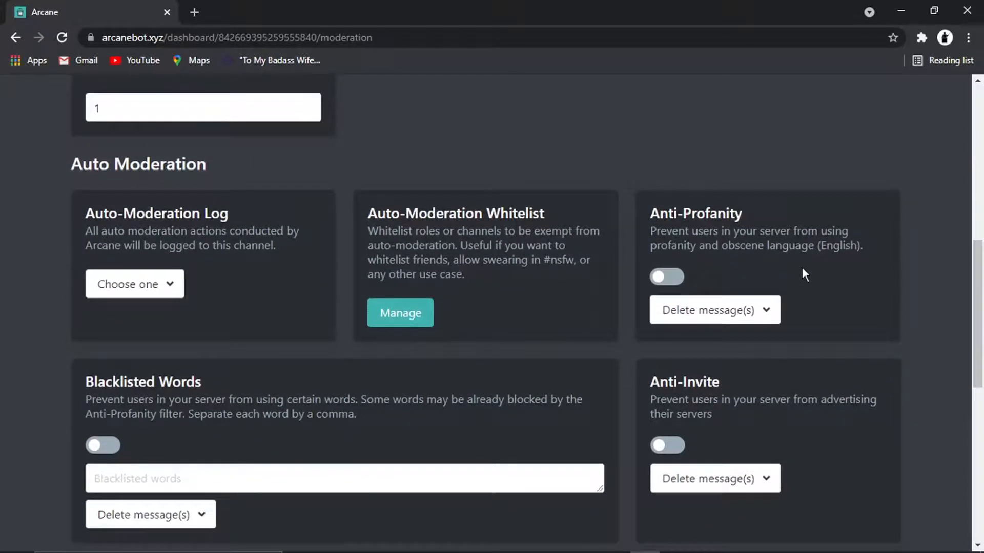
left_click(666, 278)
left_click(666, 278)
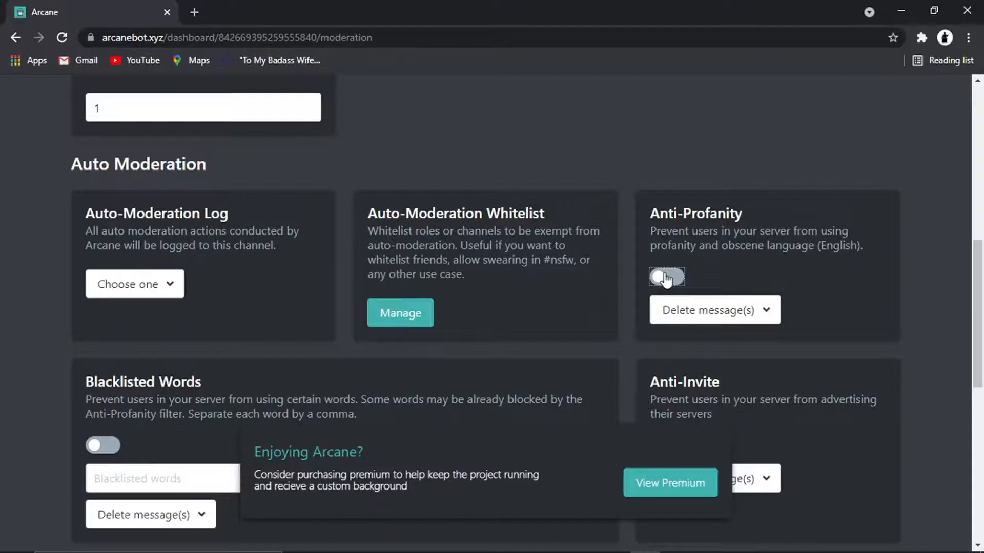
scroll(676, 259, "down", 4)
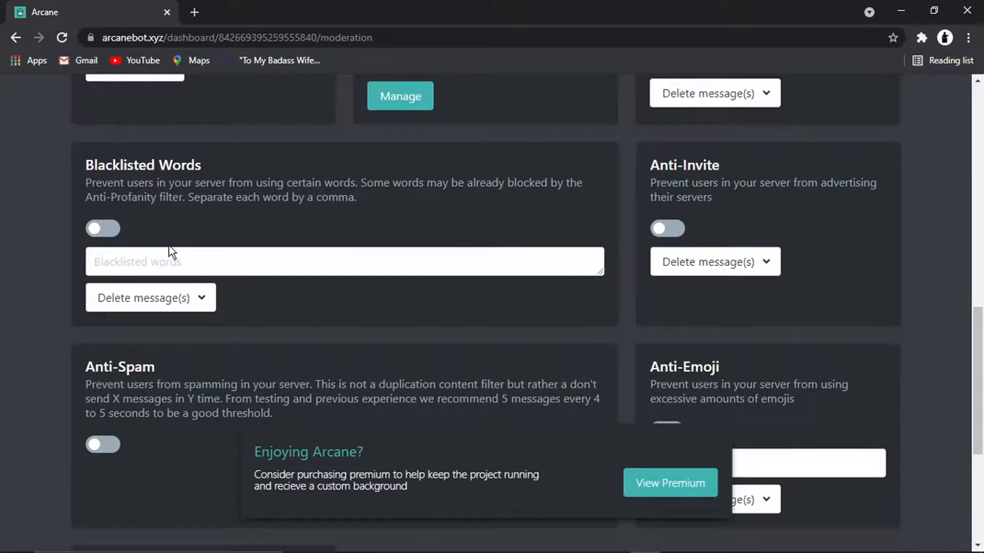
- Enable Blacklisted Words for pig, pizza and rat with the Delete message(s) action
left_click(99, 231)
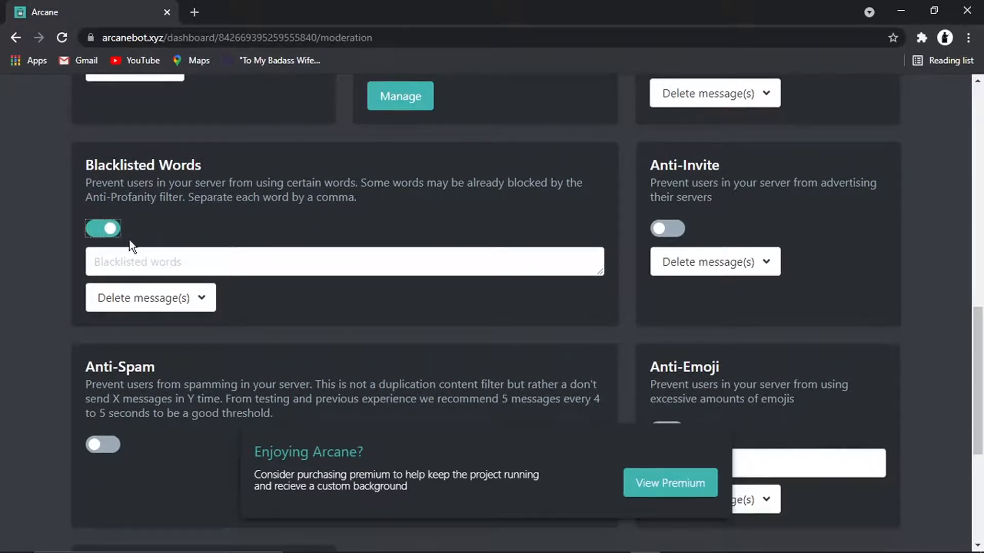
left_click(146, 268)
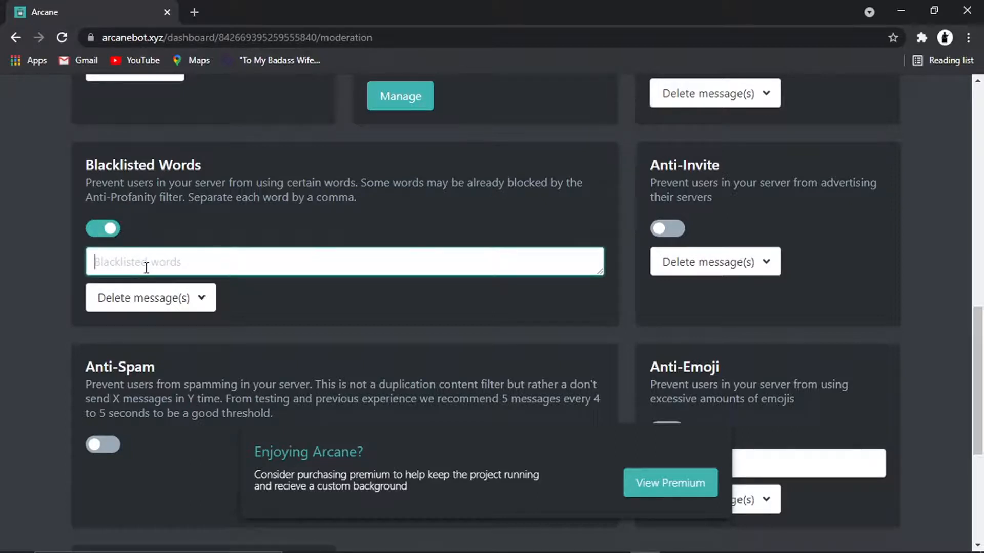
type("pig,pizza,rat")
left_click(182, 306)
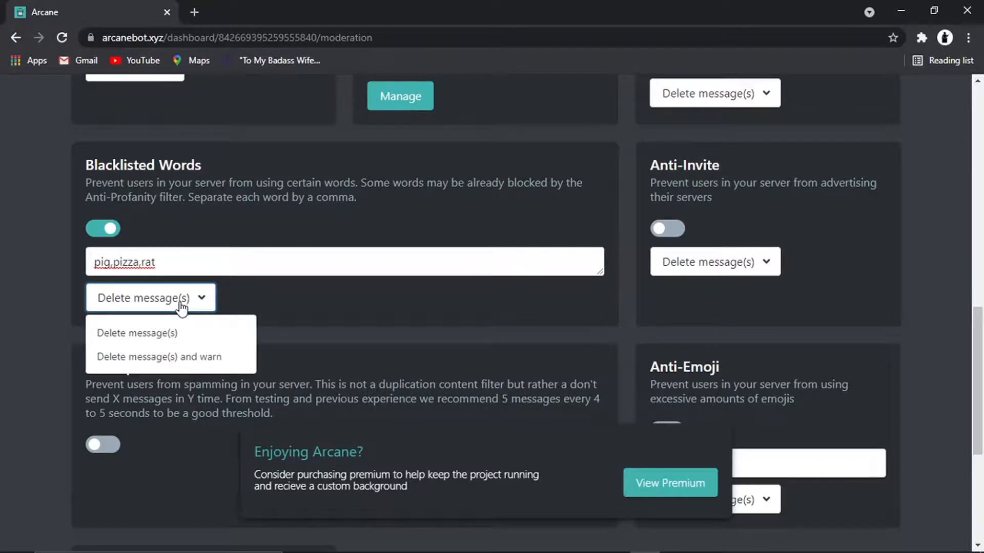
left_click(205, 337)
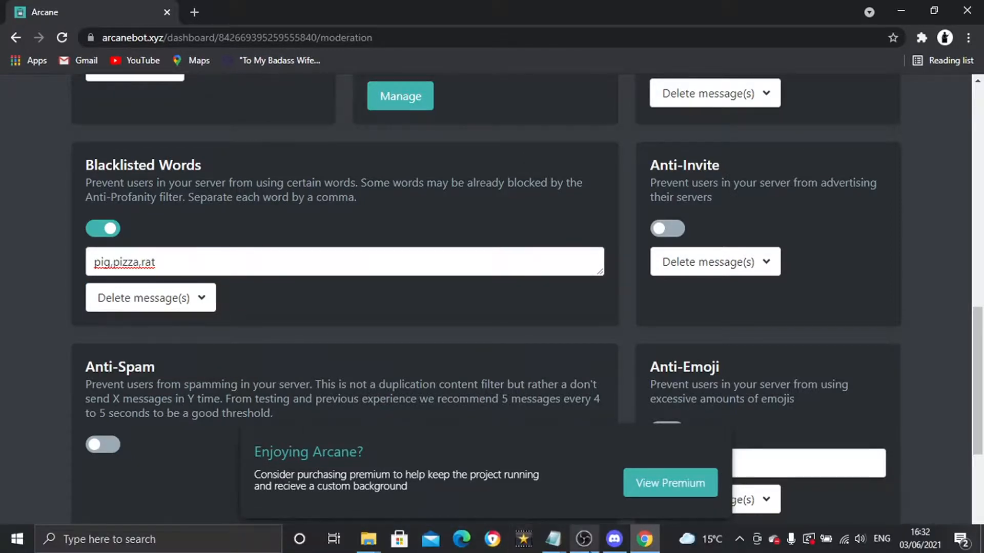
left_click(582, 537)
left_click(579, 531)
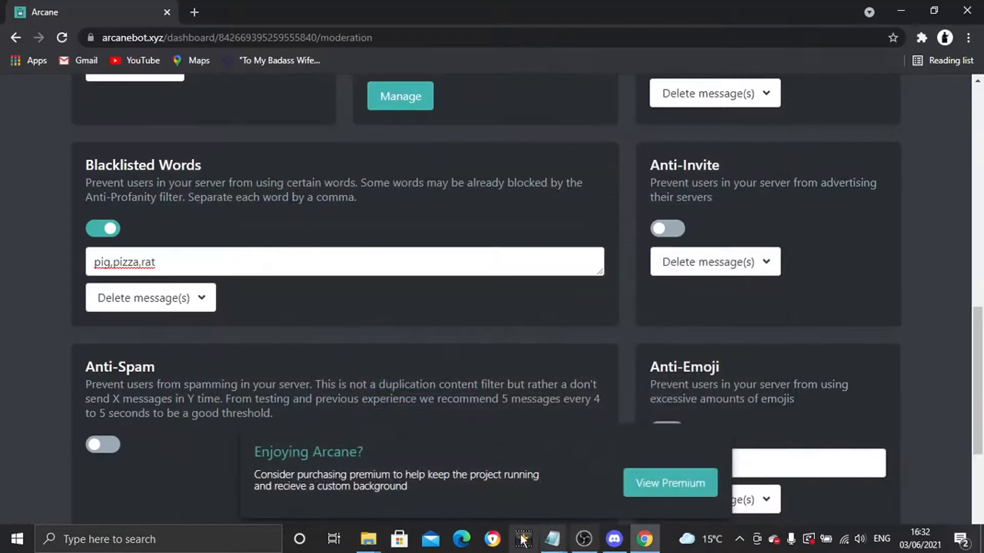
left_click(617, 543)
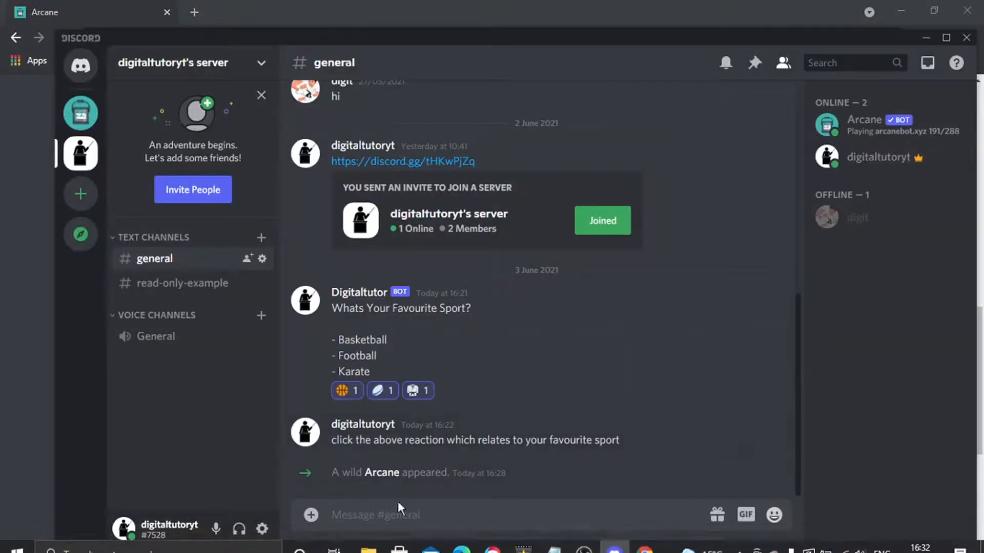
type("pi")
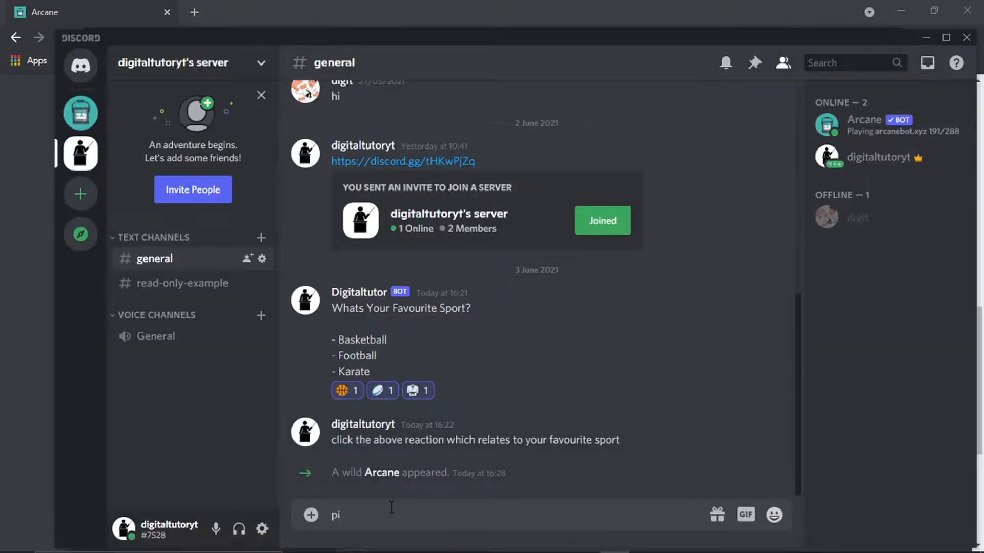
key("BackSpace")
key("BackSpace")
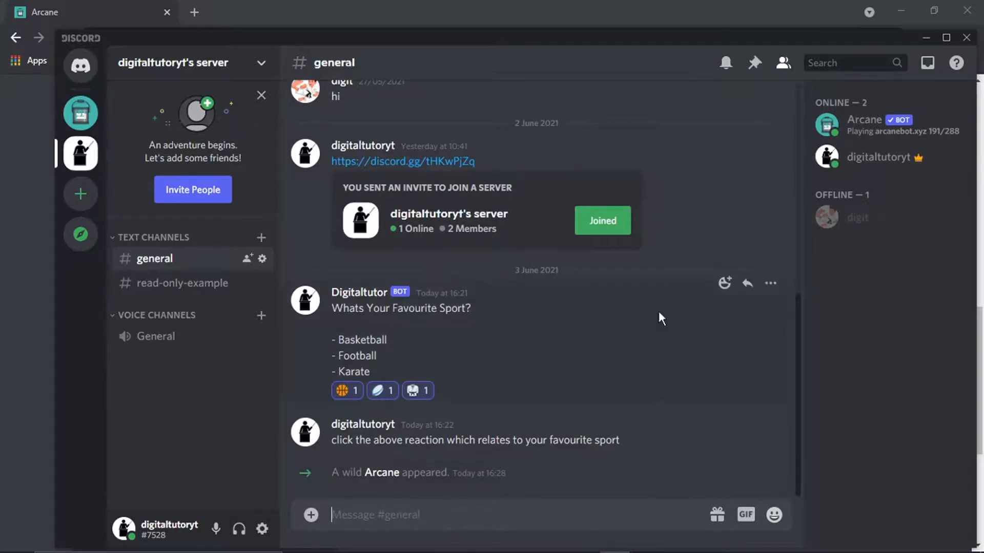
left_click(924, 38)
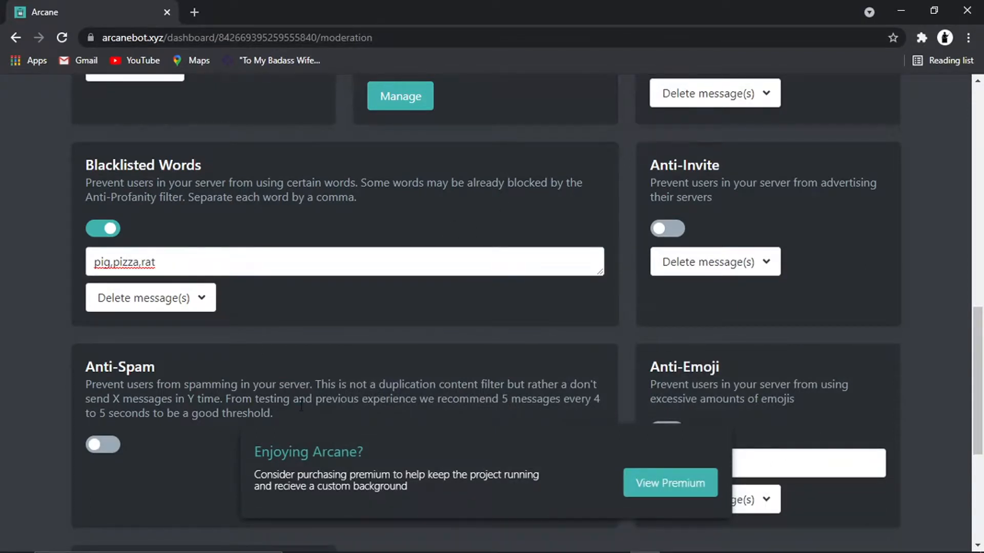
- Change the blacklist action to 'Delete message(s) and warn' and return to Discord's #general
left_click(197, 307)
left_click(199, 355)
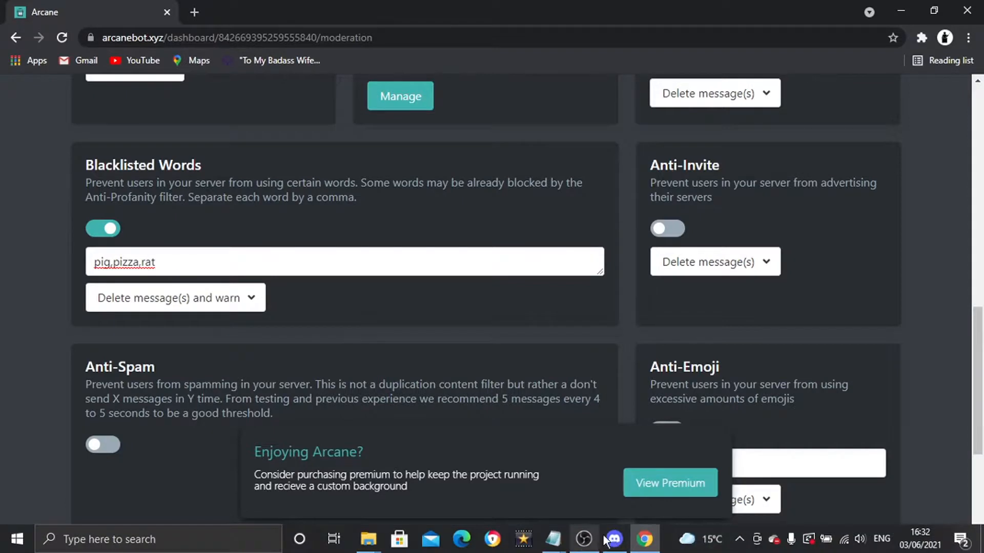
left_click(614, 544)
left_click(379, 524)
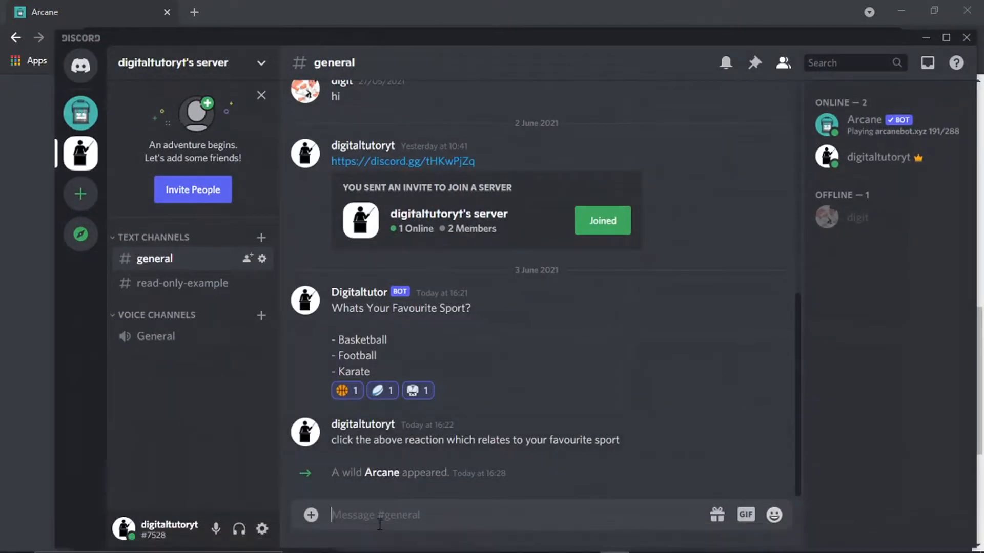
- Send 'pig' in #general to confirm Arcane deletes it and warns
type("pig")
key("Return")
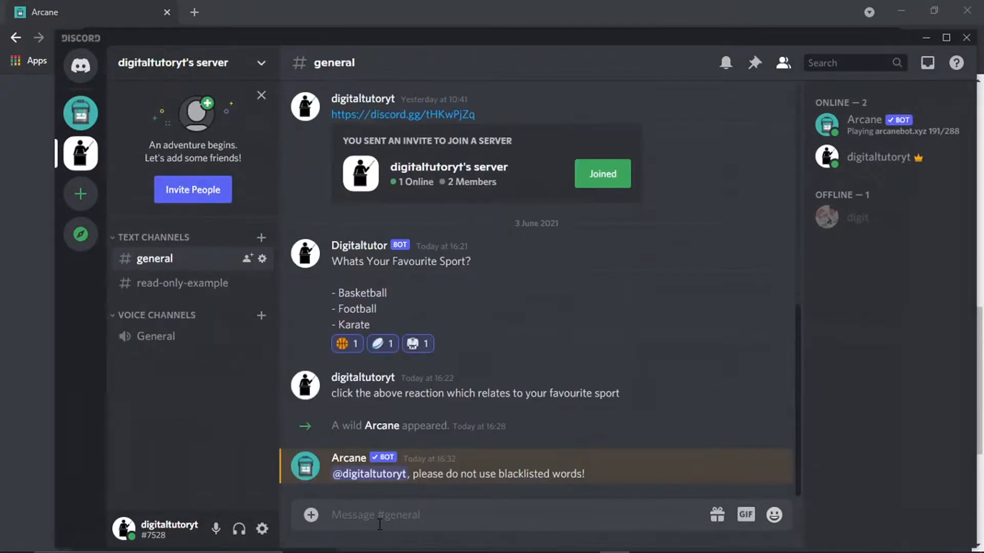